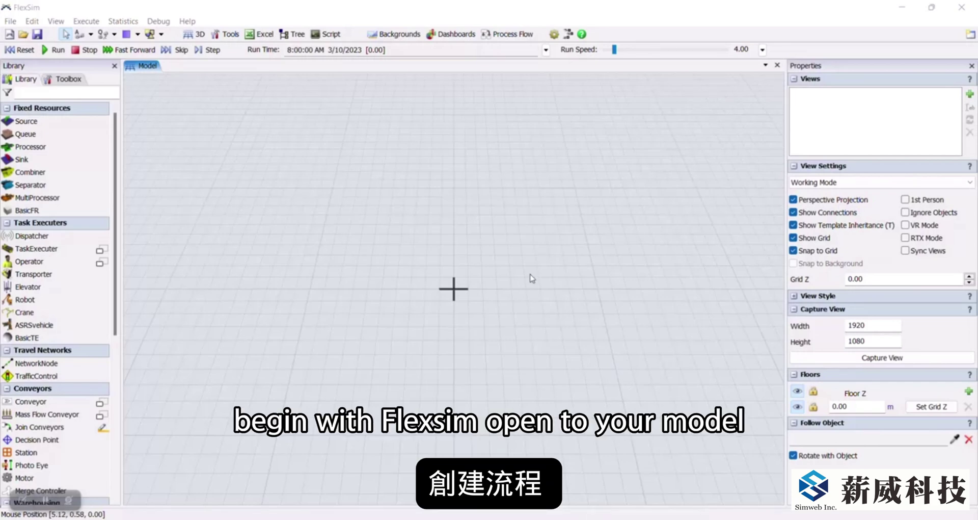
Add a General Process Flow and widen its panel beside the 3D model view
click(515, 35)
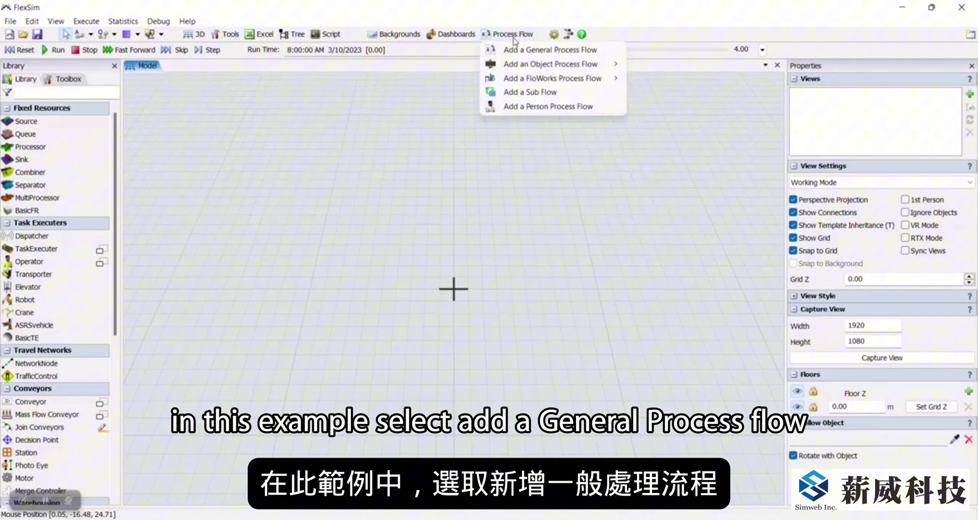
click(604, 51)
drag(453, 158, 397, 157)
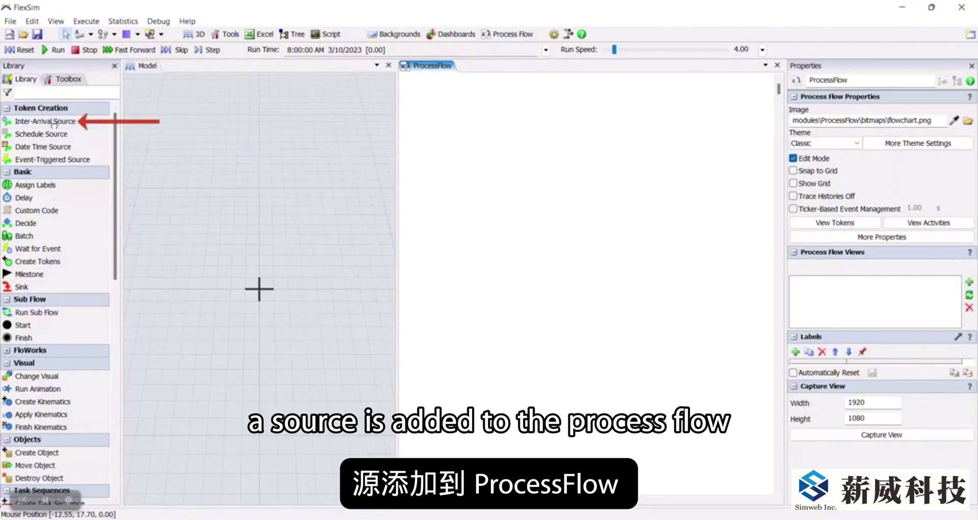
Place an Inter-Arrival Source on the canvas and skip ahead to see it create a token
drag(55, 124, 496, 168)
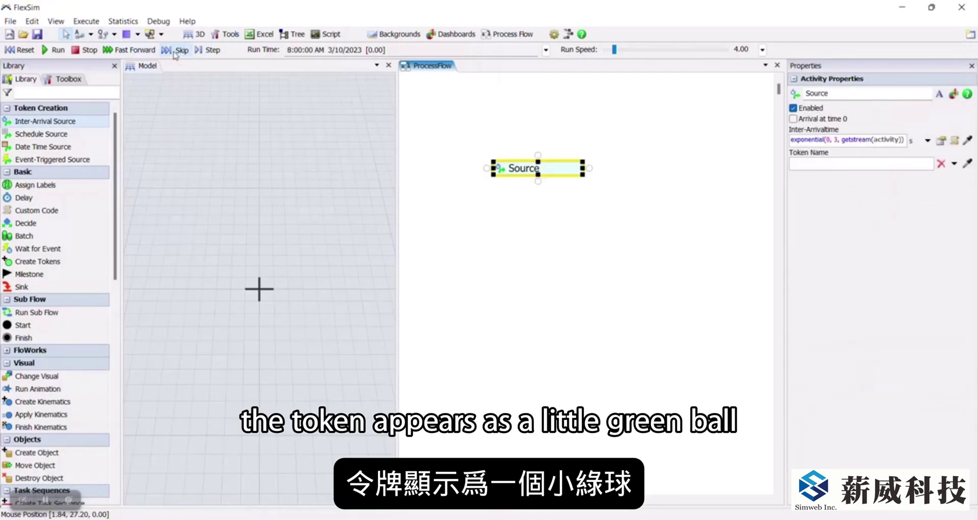
click(175, 51)
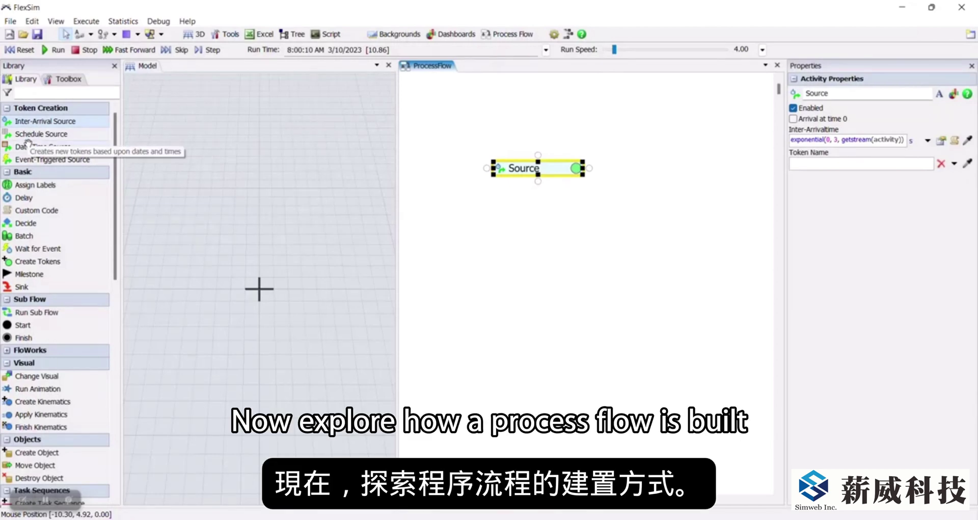
Place a Delay below the Source, add a second Delay via Quick Add, and stack them into one block
click(555, 238)
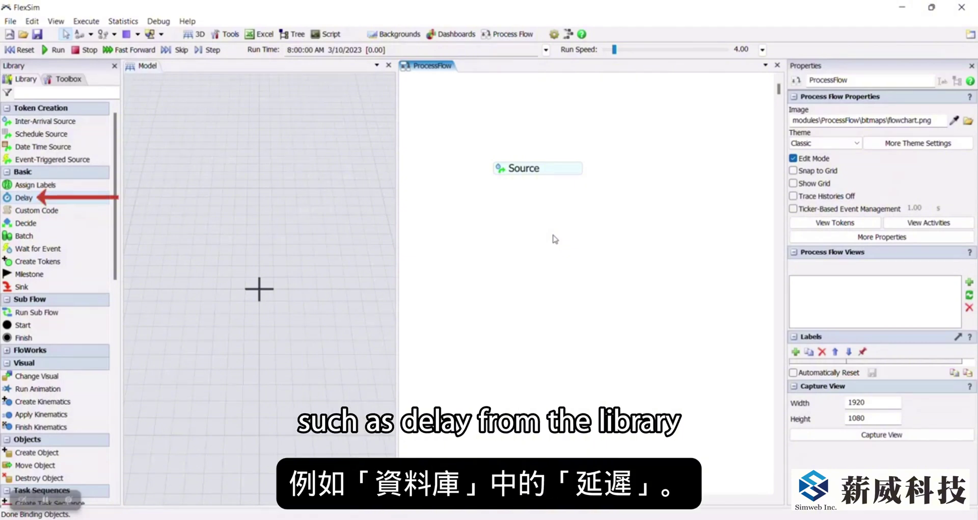
drag(24, 198, 501, 207)
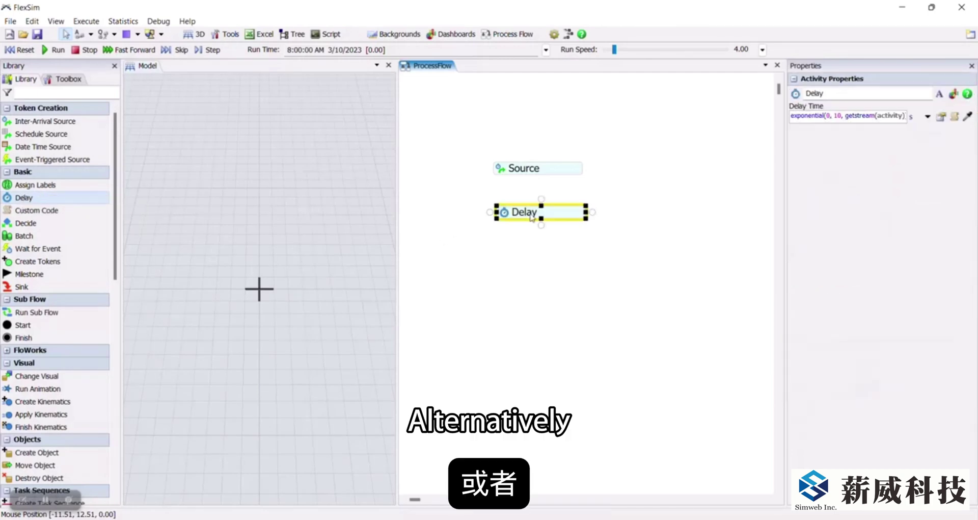
double_click(498, 265)
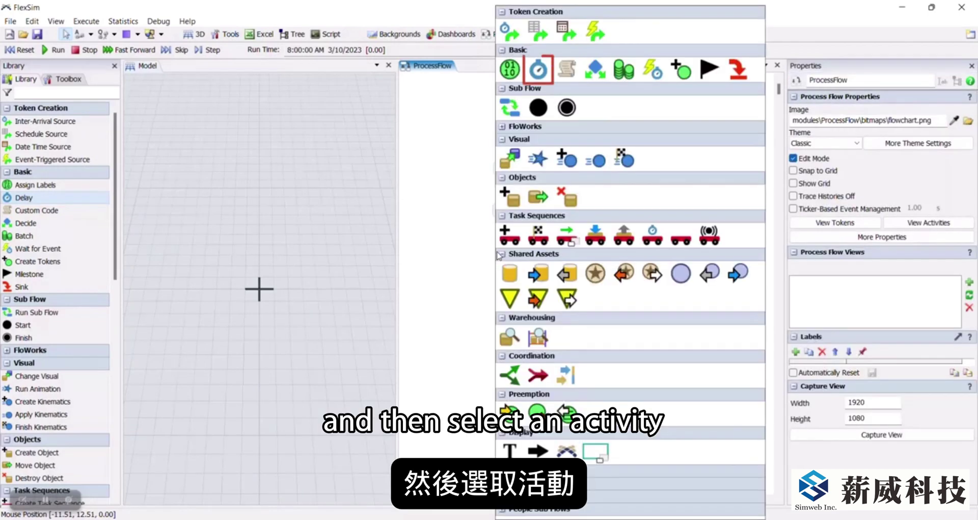
click(539, 70)
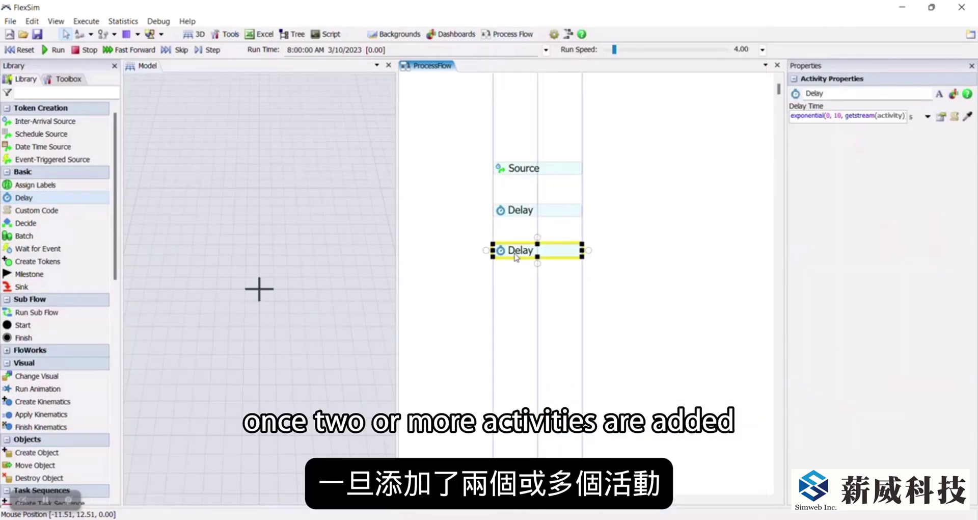
click(563, 216)
drag(563, 216, 563, 244)
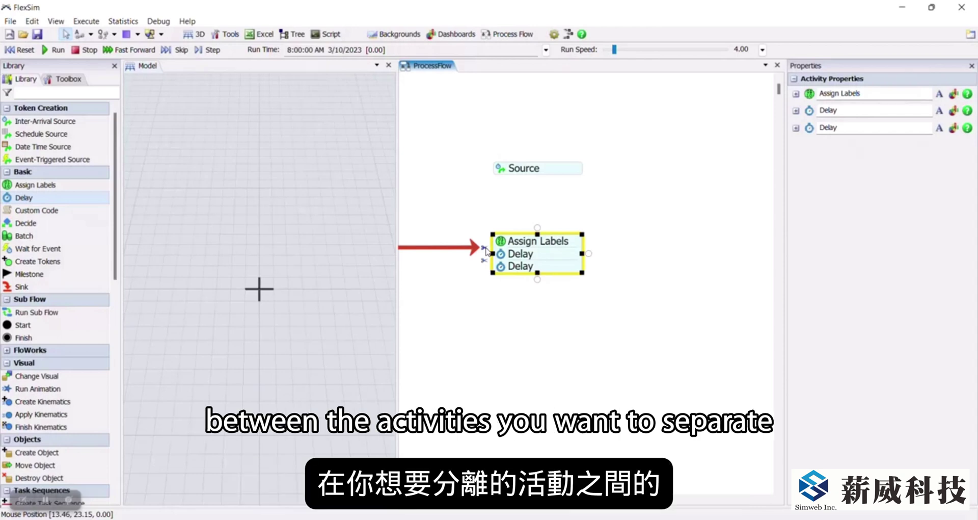
click(484, 248)
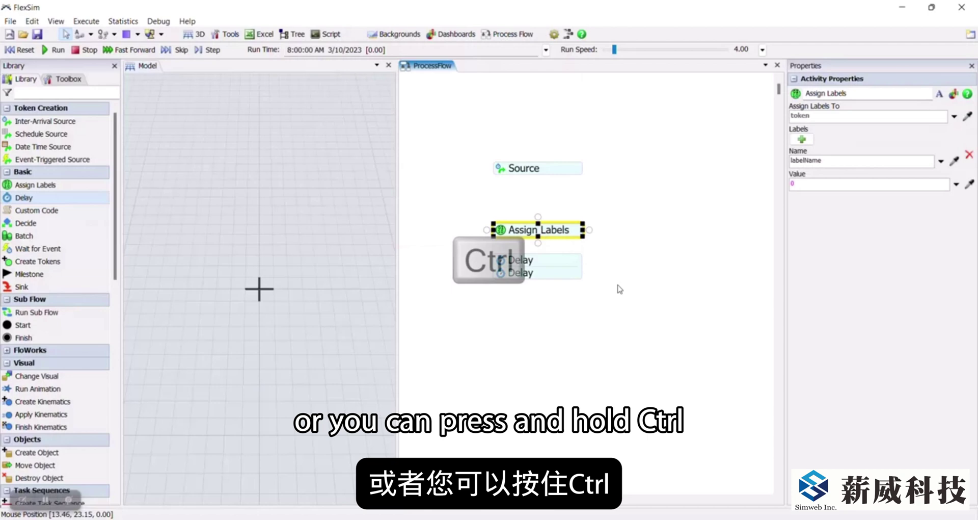
mouse_move(546, 276)
mouse_down()
mouse_move(584, 309)
mouse_move(546, 275)
mouse_up()
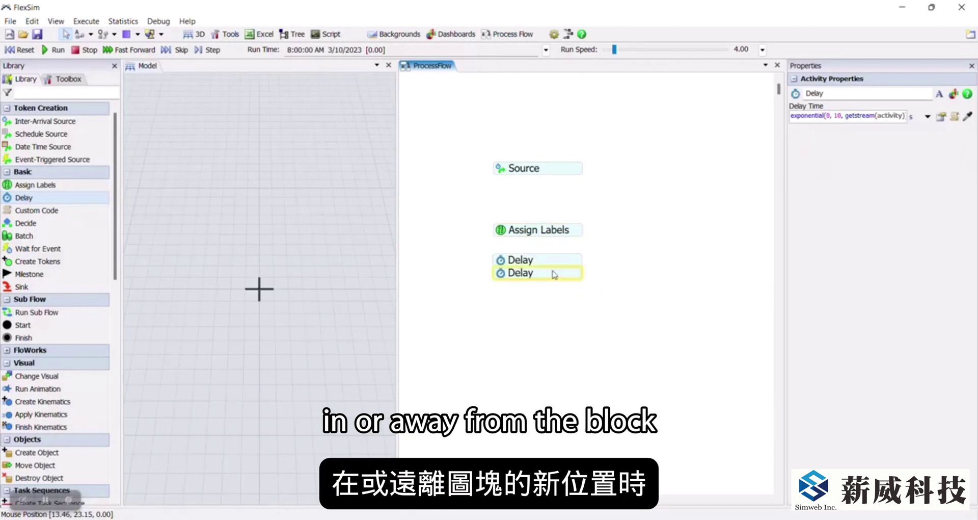
drag(544, 232, 544, 260)
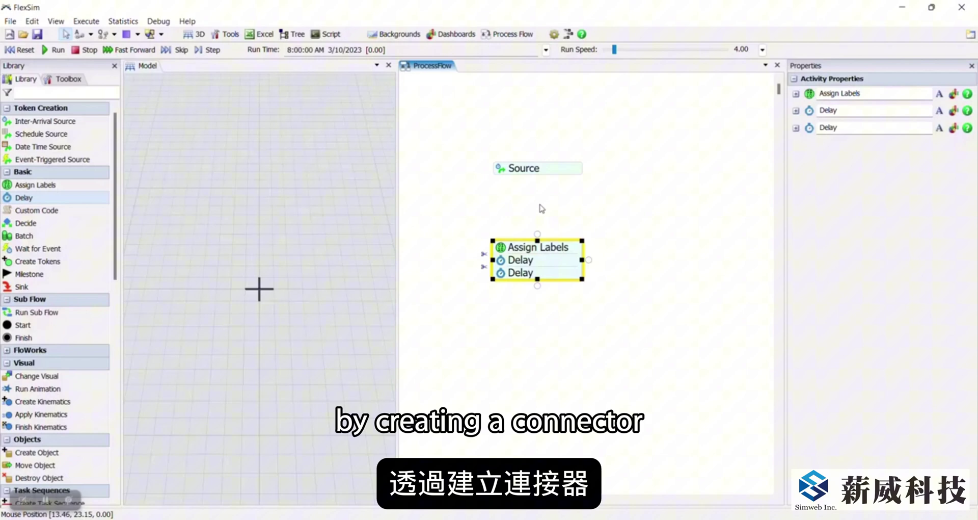
Connect Source into the Assign Labels block and remove its extra connector to the separate Delay
mouse_move(545, 173)
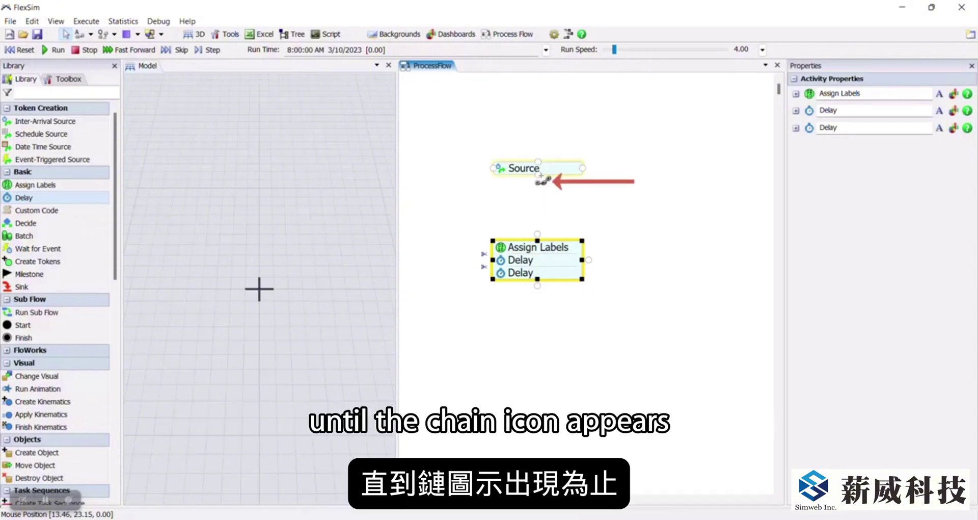
drag(539, 175, 536, 240)
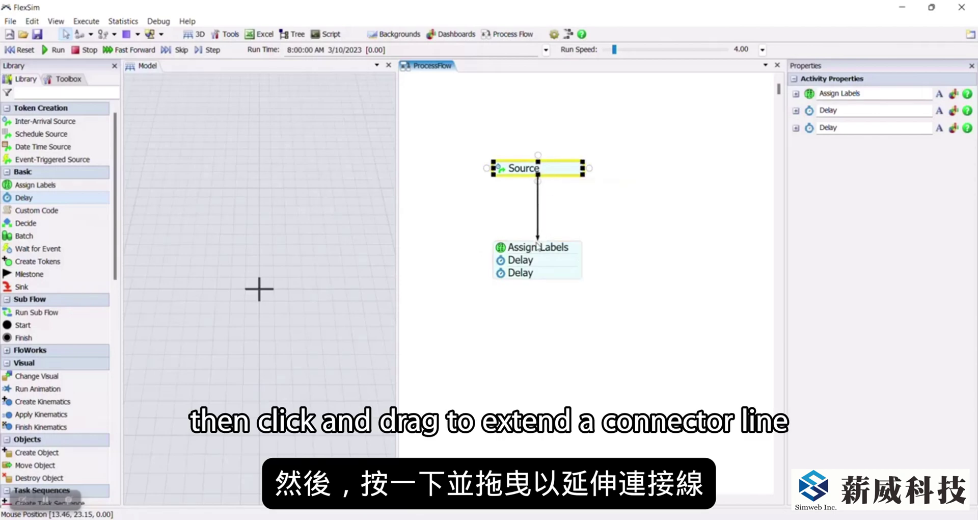
click(539, 206)
key(Delete)
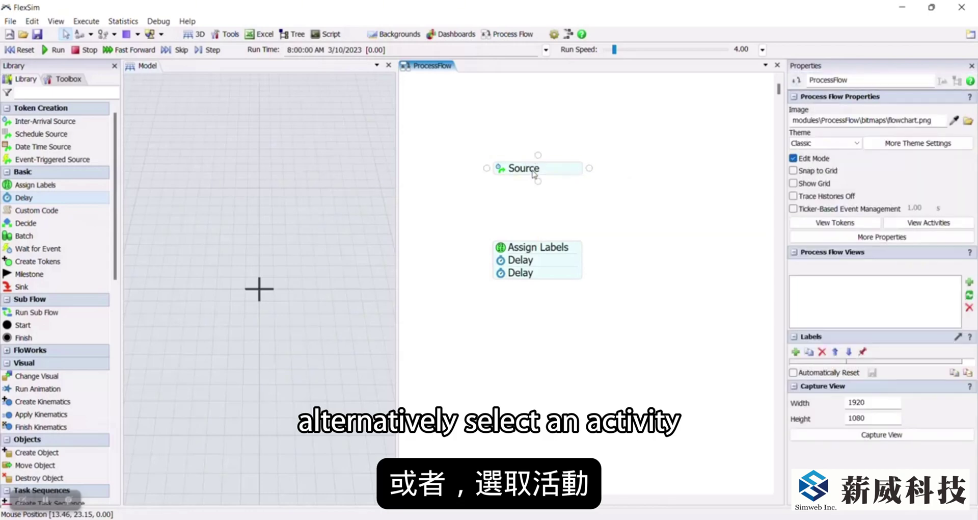
click(530, 171)
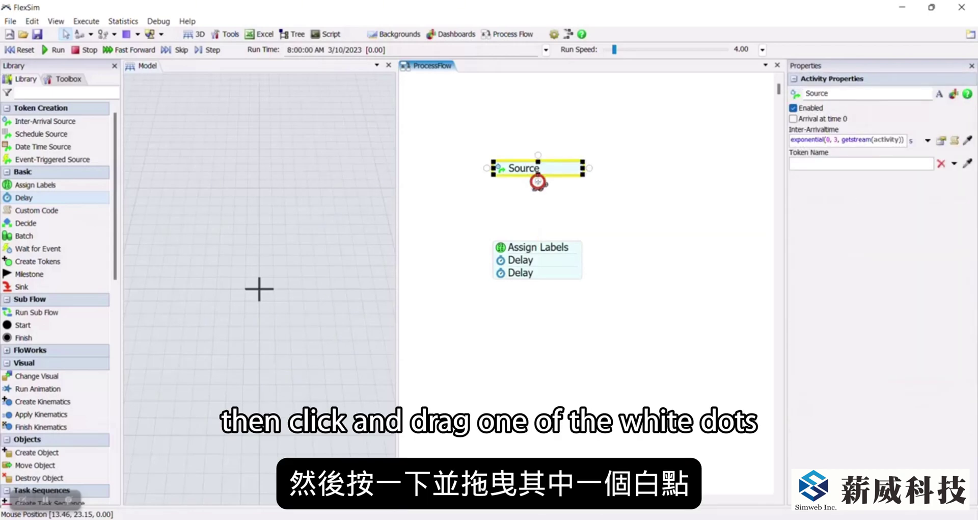
drag(538, 182, 536, 250)
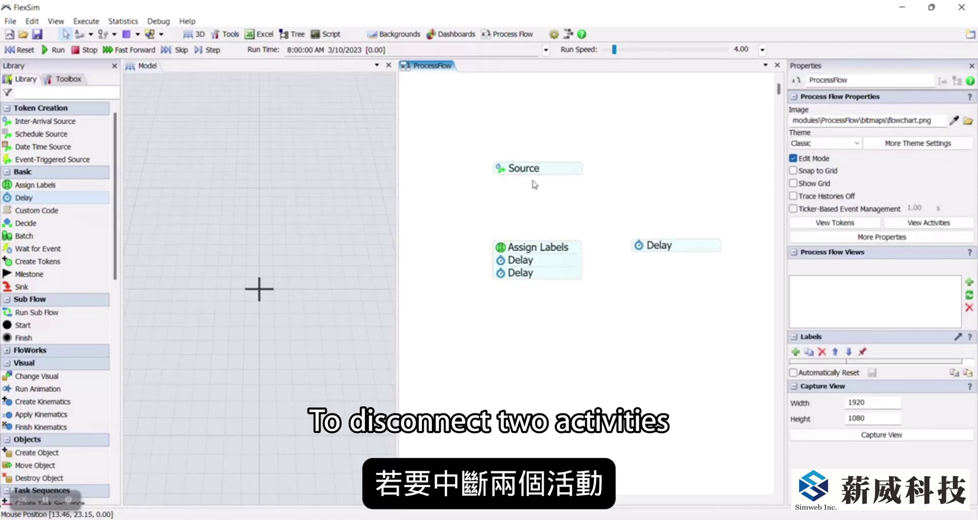
drag(539, 181, 678, 239)
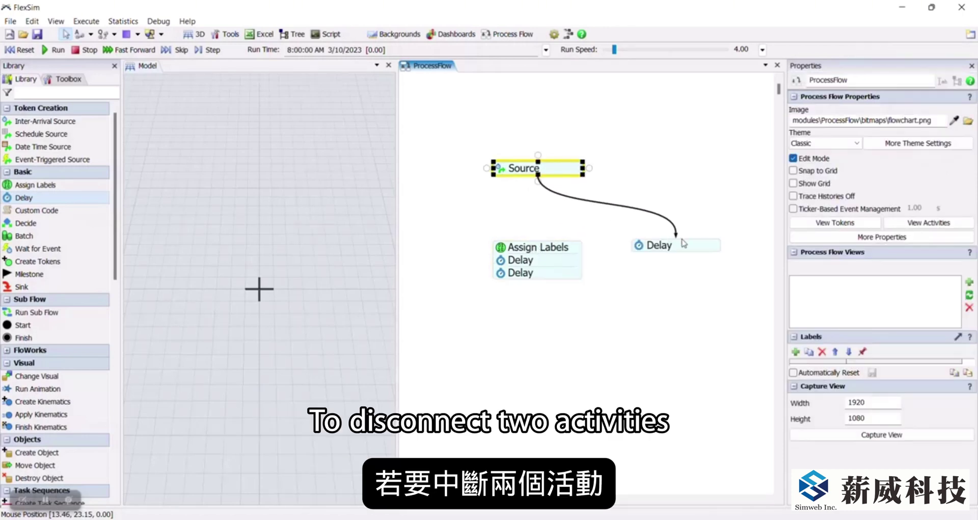
click(613, 208)
key(Delete)
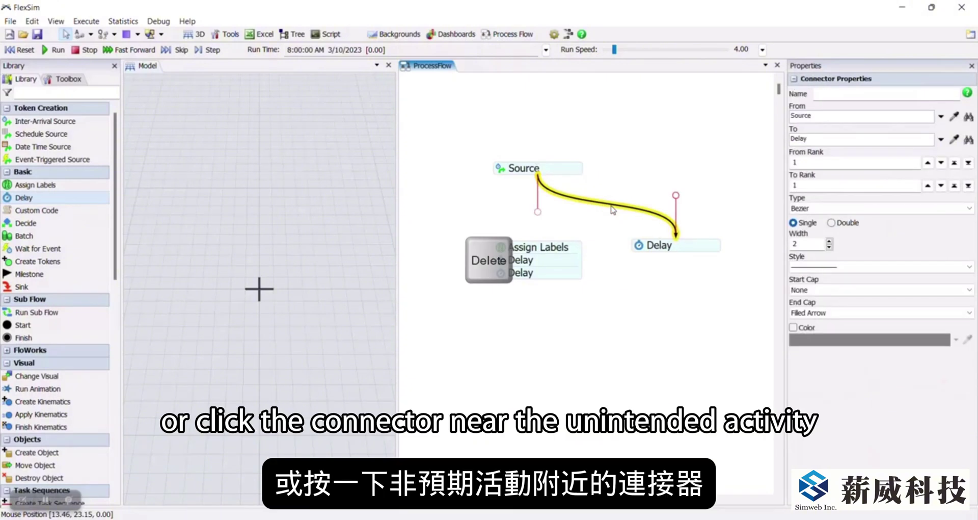
Move the Delay below the block and connect it to feed into the top of Assign Labels
click(677, 236)
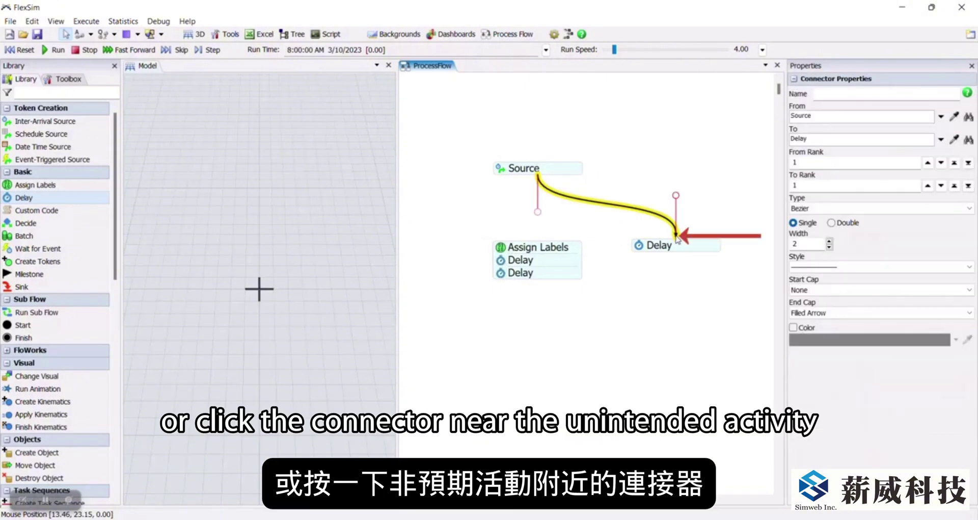
mouse_move(677, 235)
mouse_down()
mouse_move(627, 212)
mouse_move(539, 250)
mouse_up()
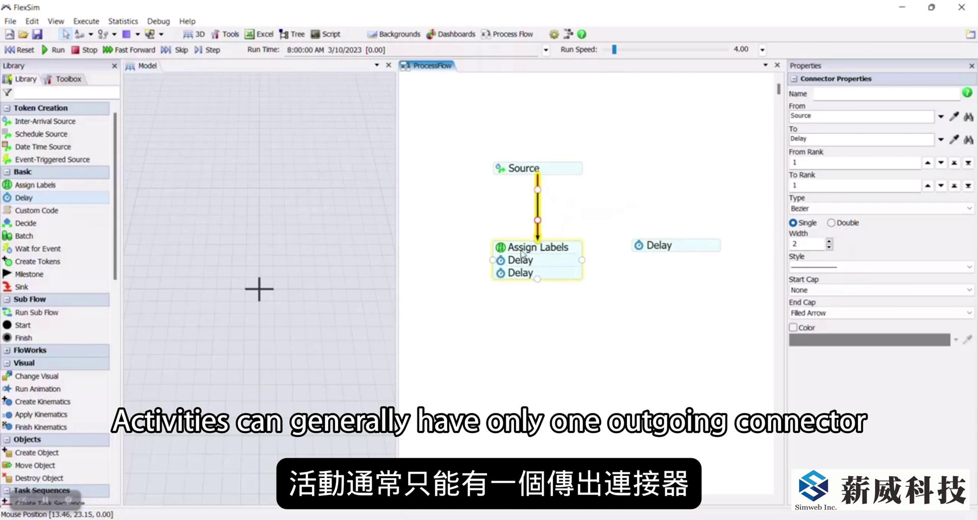
drag(673, 246, 541, 344)
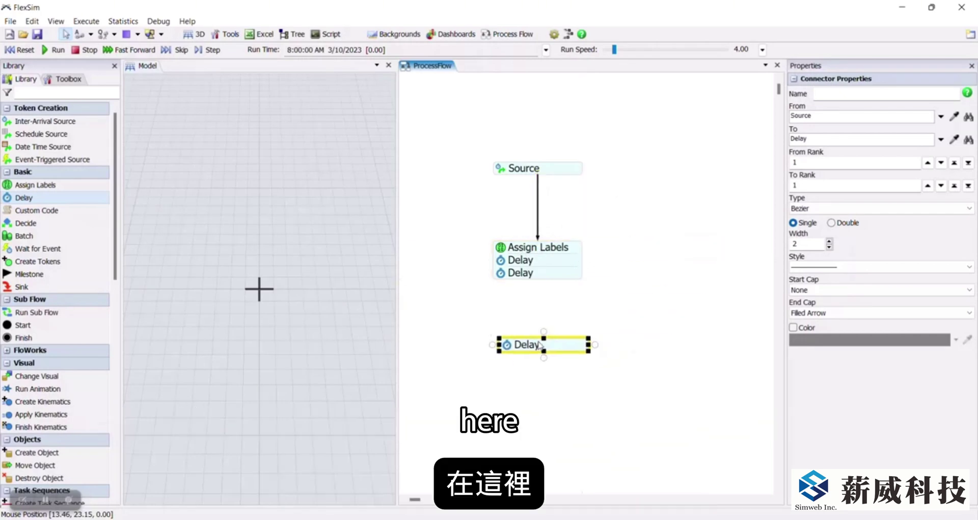
click(538, 278)
drag(538, 285, 537, 341)
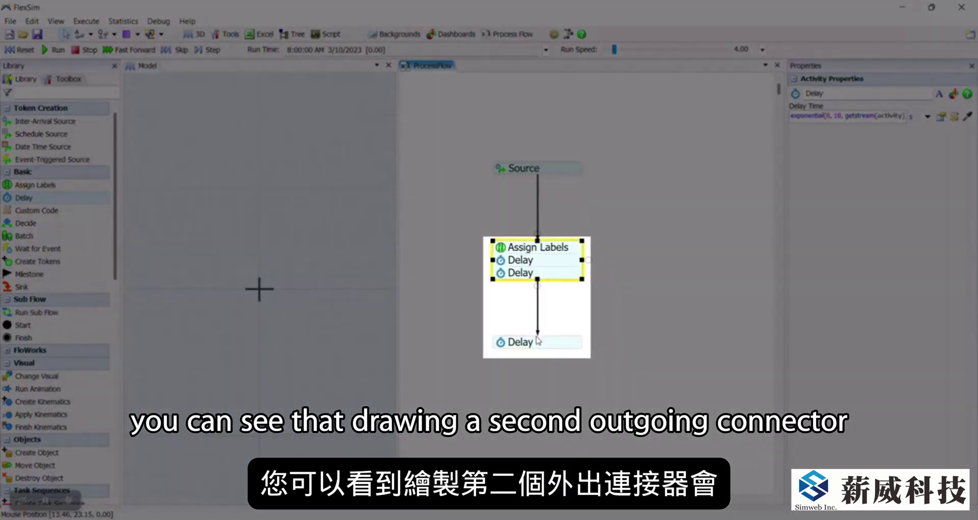
drag(557, 285, 698, 213)
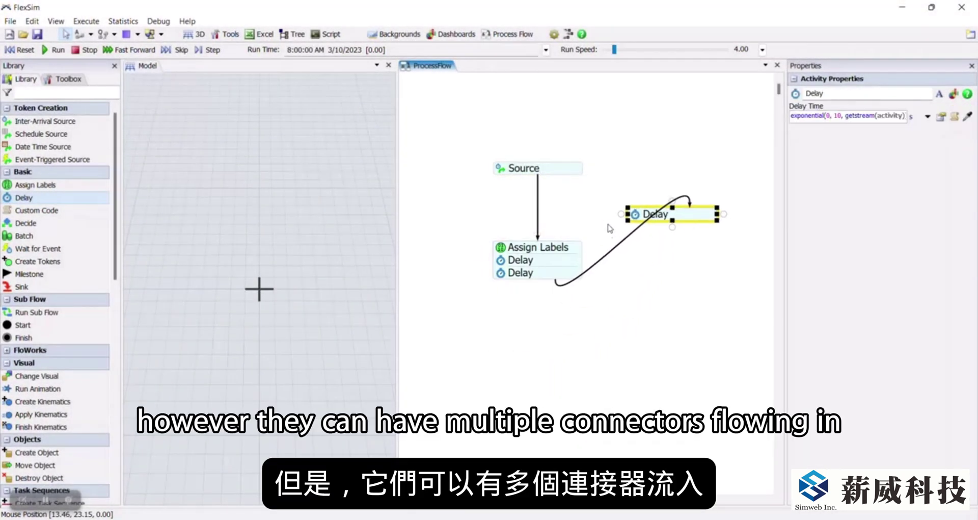
drag(609, 218, 553, 239)
click(626, 246)
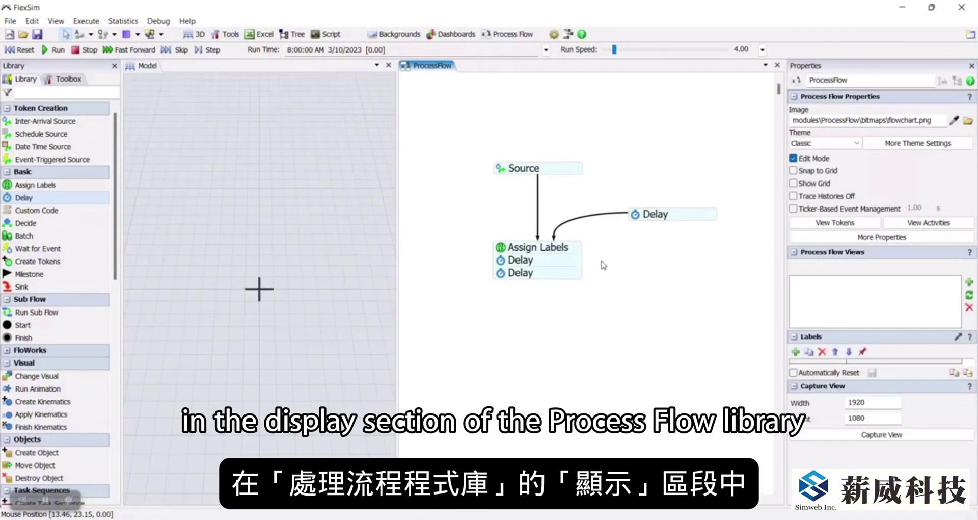
Place a Process container from the Library's Container shapes and move the Assign Labels block inside it
scroll(60, 356, down, 15)
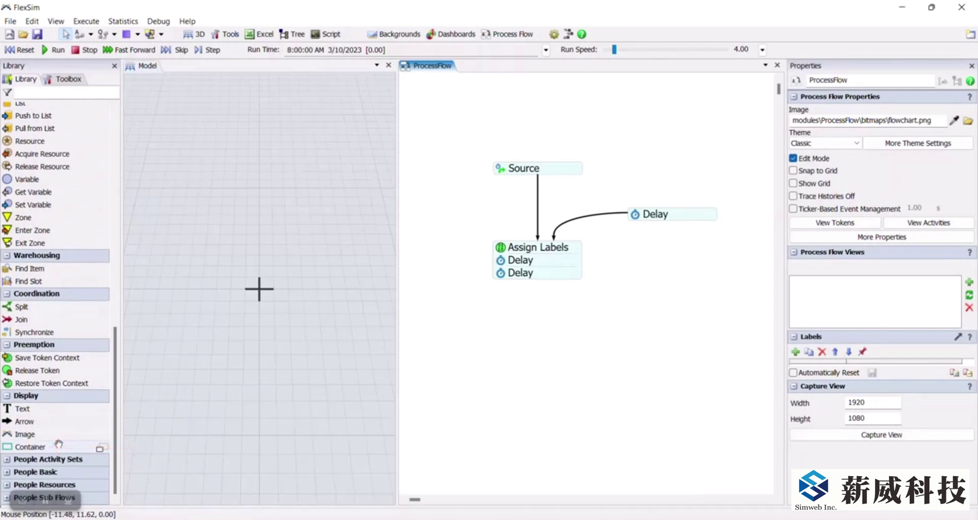
click(59, 445)
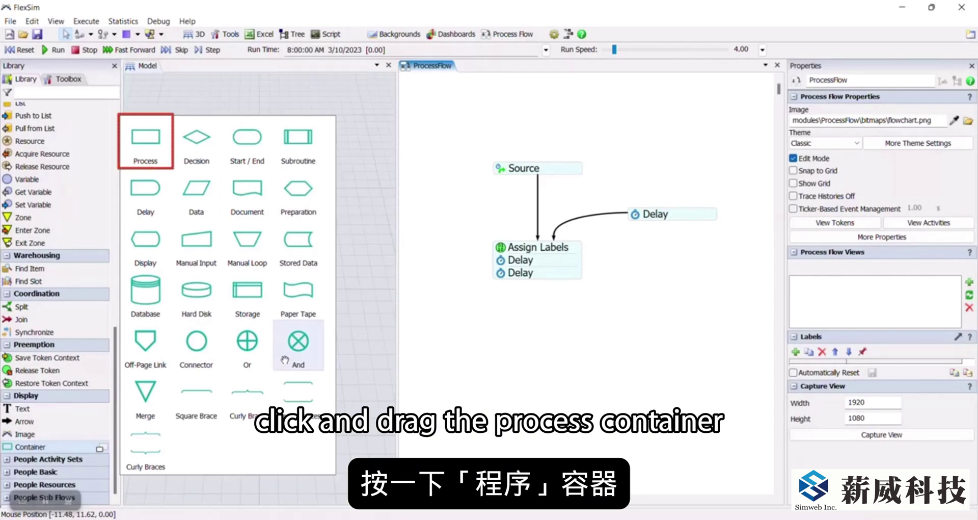
drag(146, 146, 476, 319)
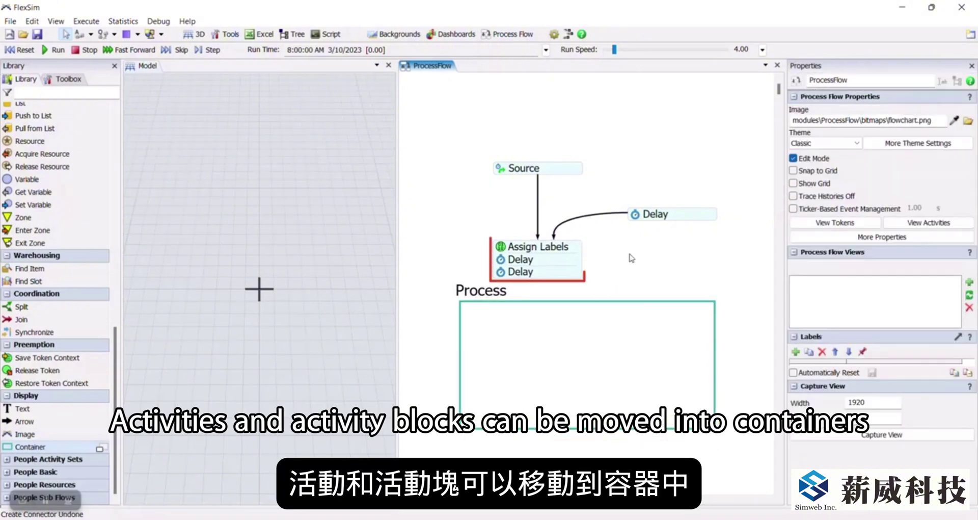
drag(537, 260, 533, 367)
drag(608, 306, 611, 281)
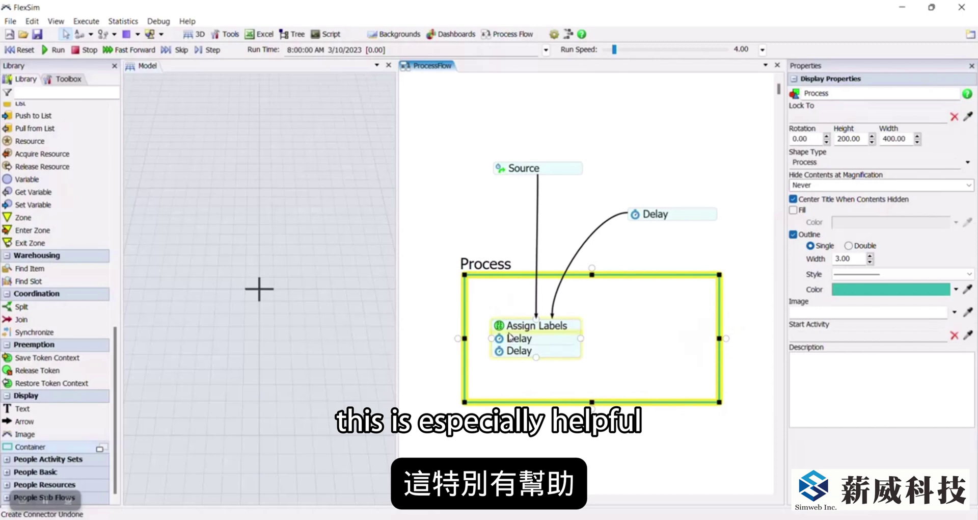
drag(535, 326, 538, 309)
click(576, 238)
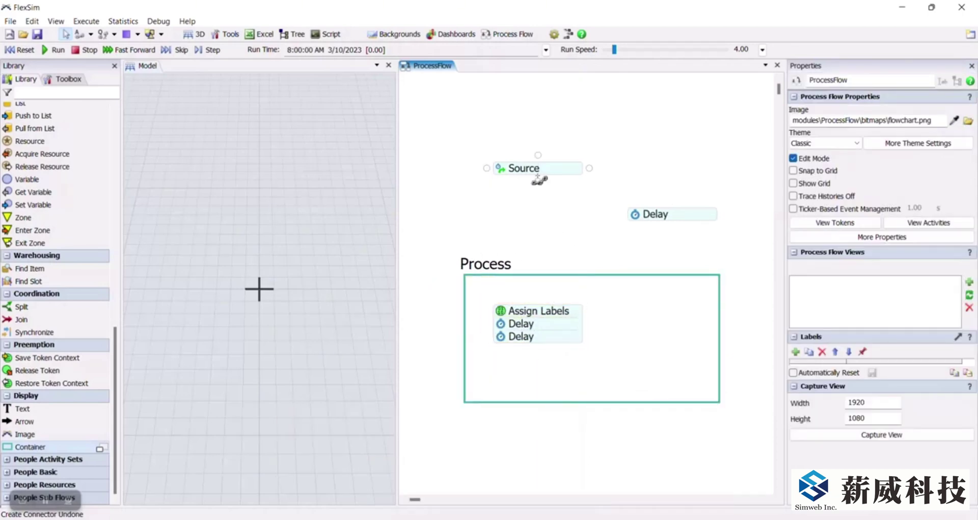
Connect Source into the Process container and link the container out to the Delay placed below it
drag(538, 179, 596, 278)
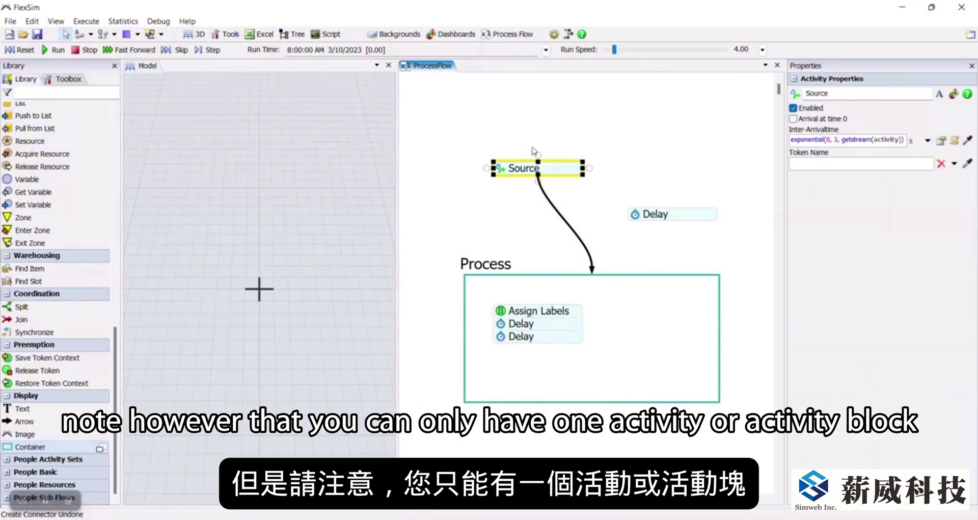
click(658, 215)
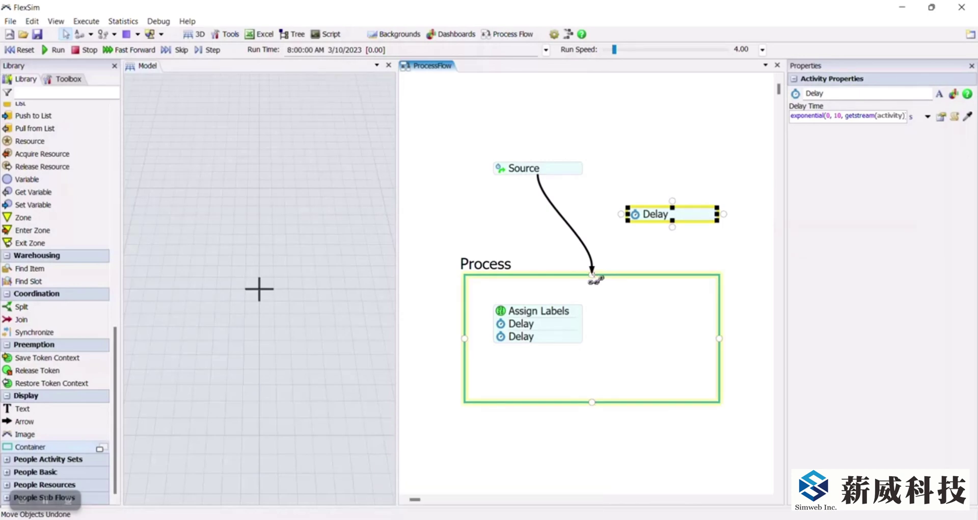
drag(690, 218, 604, 369)
click(604, 369)
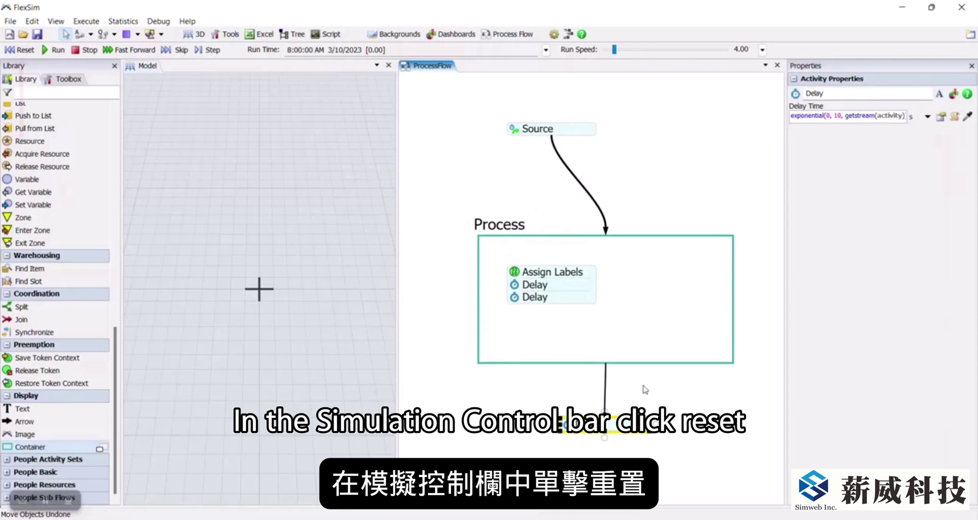
Reset and run the model, watching tokens pass through Process into the lower Delay
click(20, 49)
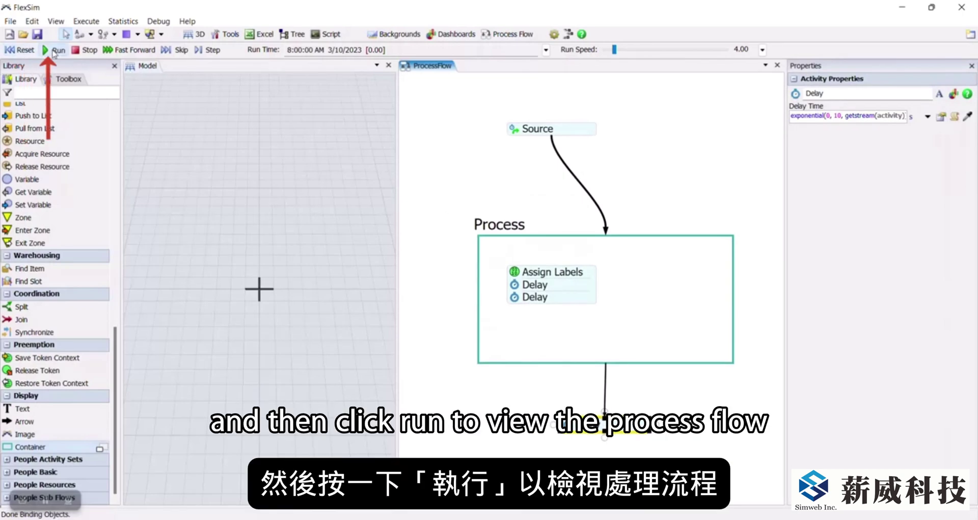
click(55, 51)
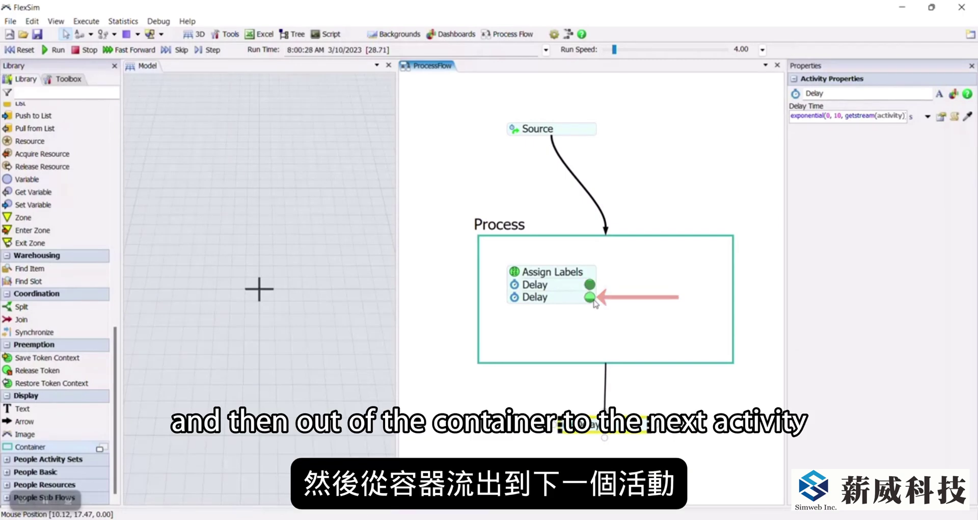
drag(614, 402, 609, 390)
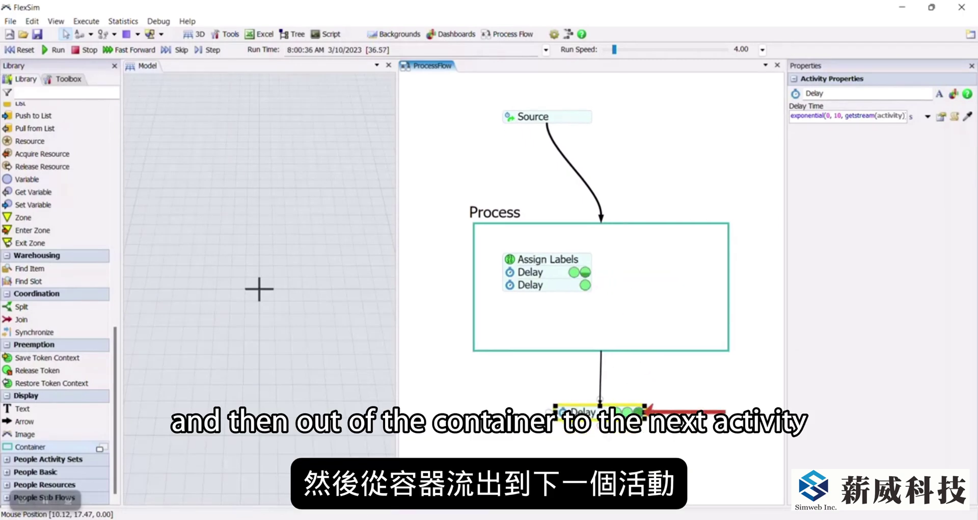